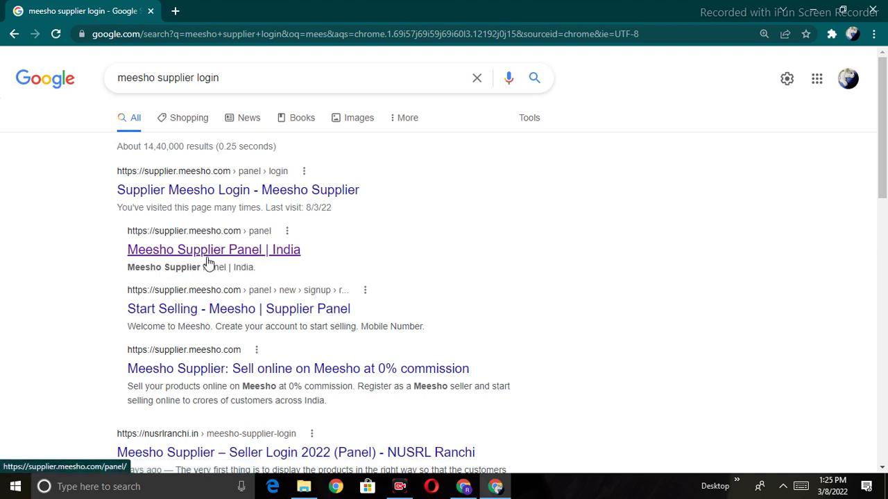
# Step: Open the Meesho Supplier Panel from the search results and start a single catalog upload
pyautogui.click(208, 251)
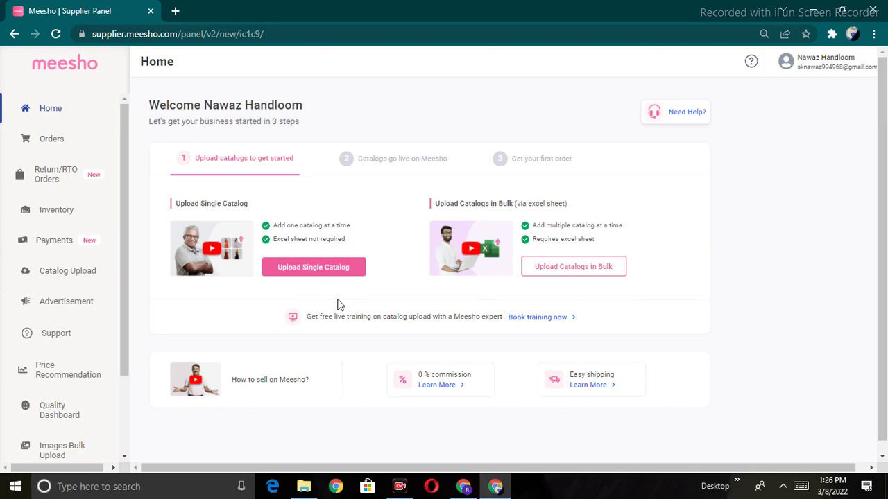
pyautogui.click(320, 269)
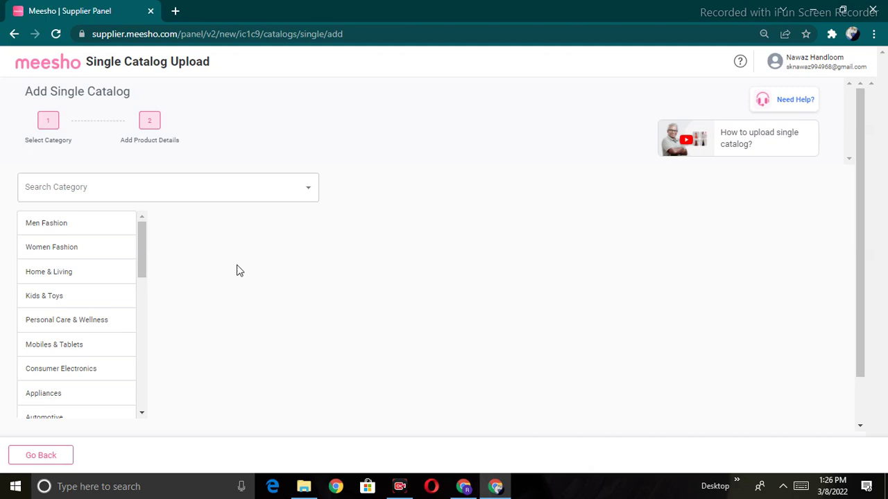
# Step: Search the categories for "cur" and select Home & Living / Curtains / Curtains & Sheers / Curtains & Sheers
pyautogui.click(141, 301)
pyautogui.moveTo(141, 300); pyautogui.dragTo(148, 362)
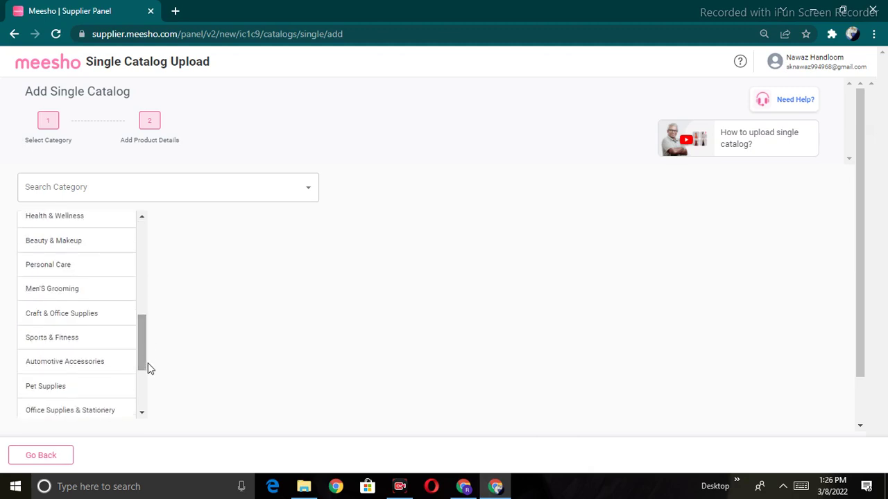
pyautogui.scroll(-3, 146, 396)
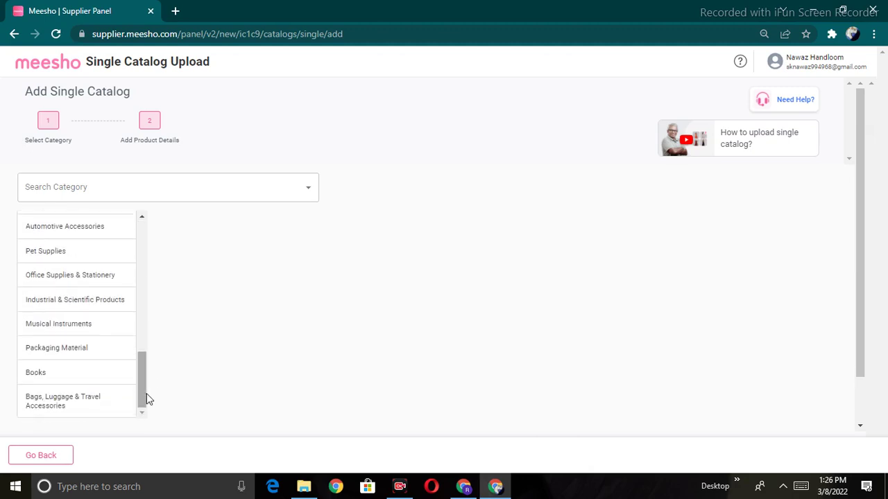
pyautogui.scroll(8, 141, 243)
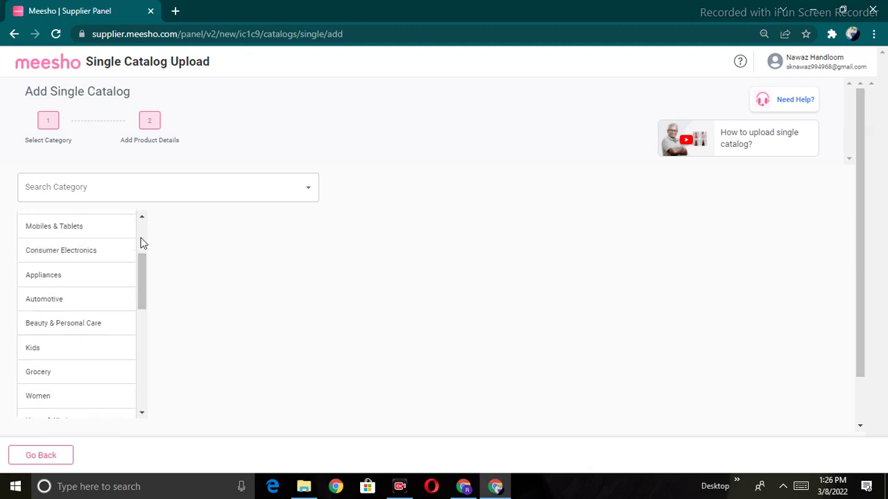
pyautogui.click(62, 193)
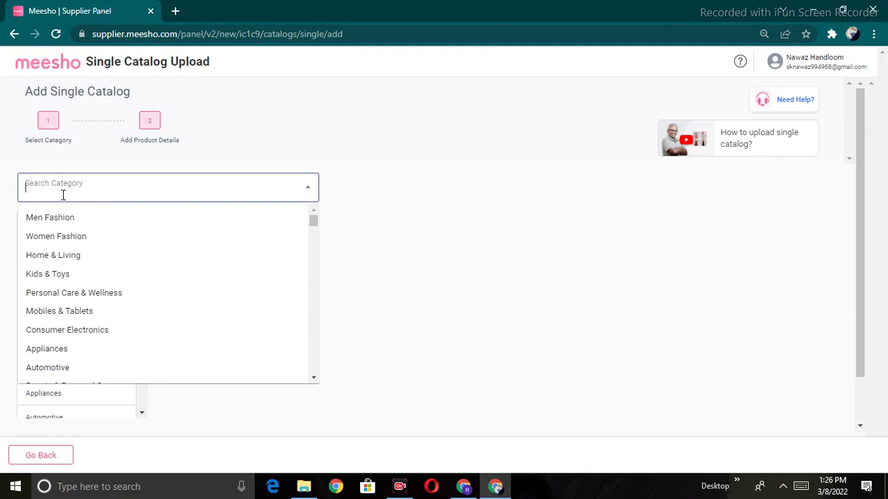
pyautogui.write('curtccj')
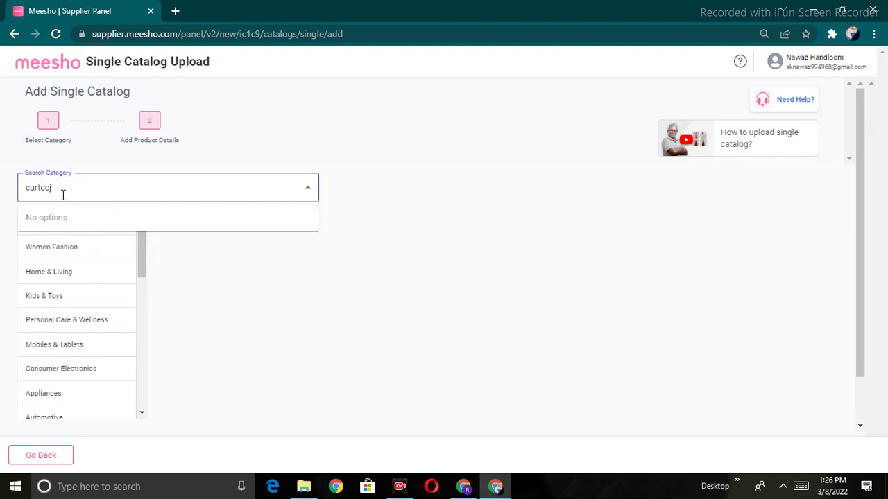
pyautogui.press('BackSpace')
pyautogui.press('BackSpace')
pyautogui.press('BackSpace')
pyautogui.press('BackSpace')
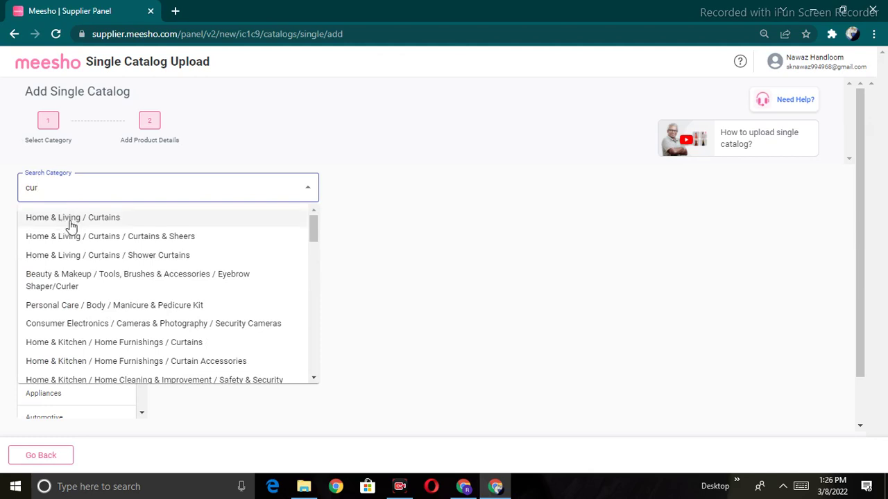
pyautogui.click(104, 220)
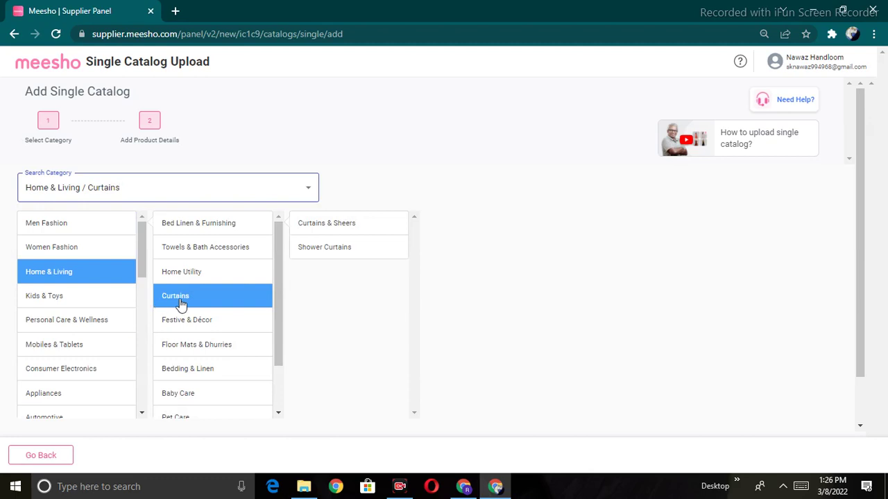
pyautogui.click(362, 233)
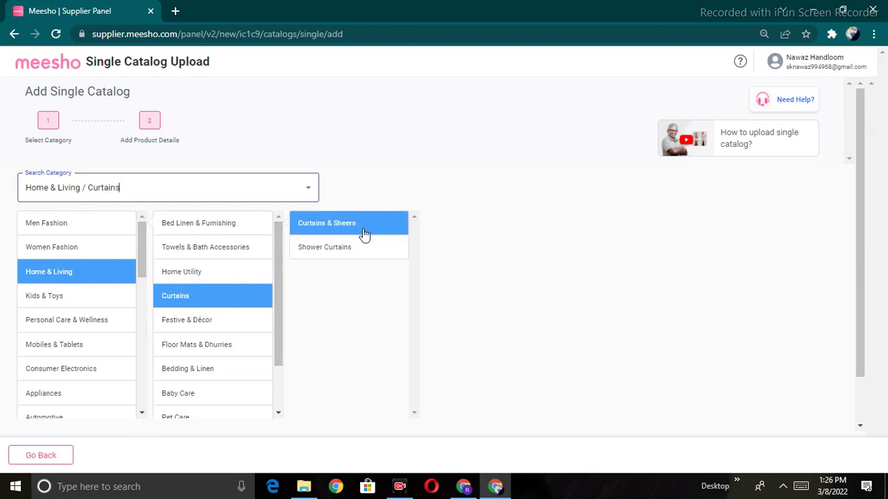
pyautogui.click(450, 225)
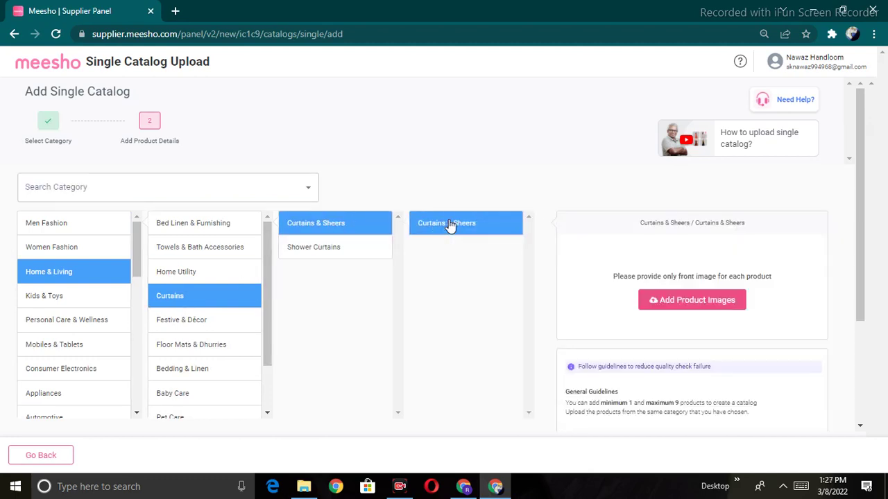
# Step: Add the front-view-male-builder-uniform-helmet image from the altaf folder as the product's front image and continue to the product details
pyautogui.click(679, 309)
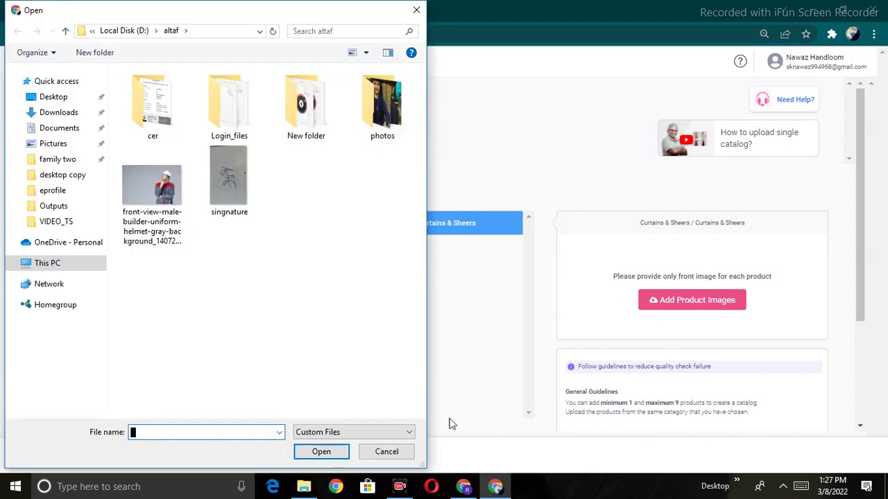
pyautogui.click(145, 181)
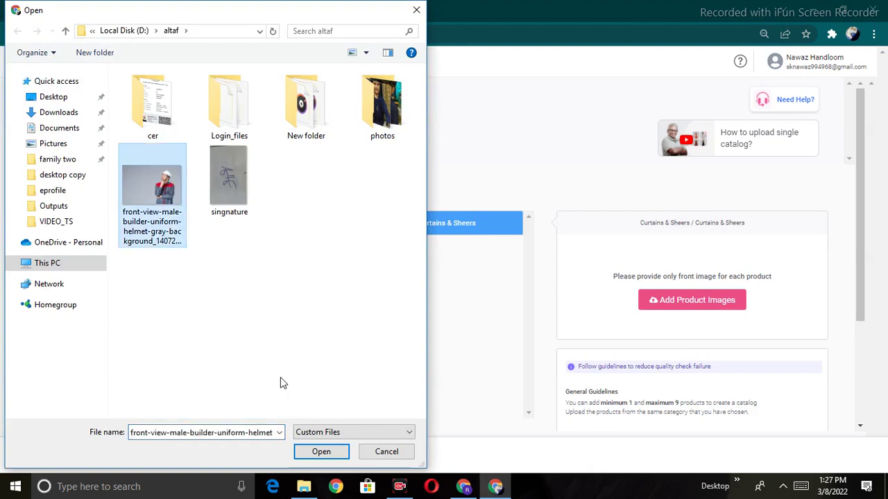
pyautogui.click(319, 451)
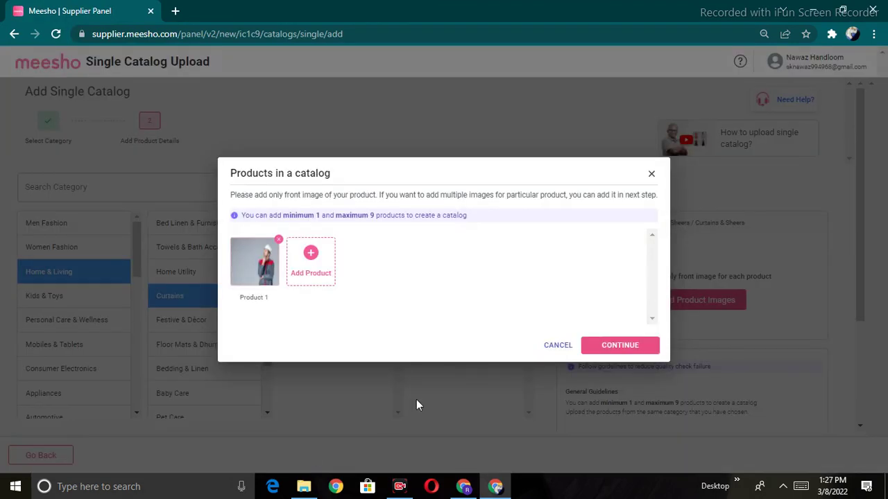
pyautogui.click(607, 351)
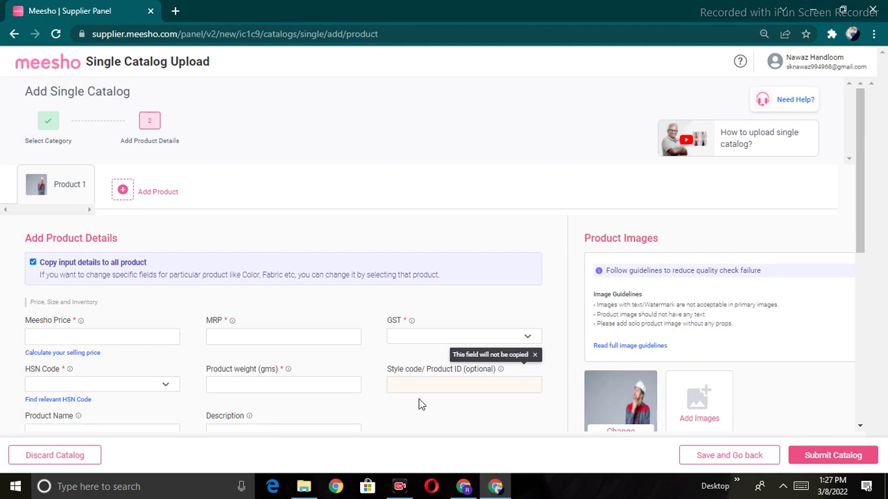
# Step: Examine the Meesho Price, MRP, GST, HSN Code, product weight and style code fields, including the GST and HSN options
pyautogui.click(75, 339)
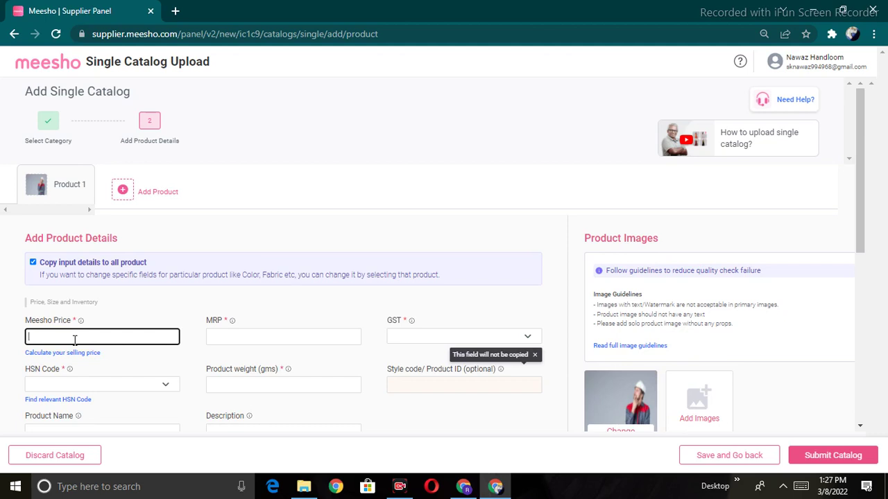
pyautogui.click(236, 338)
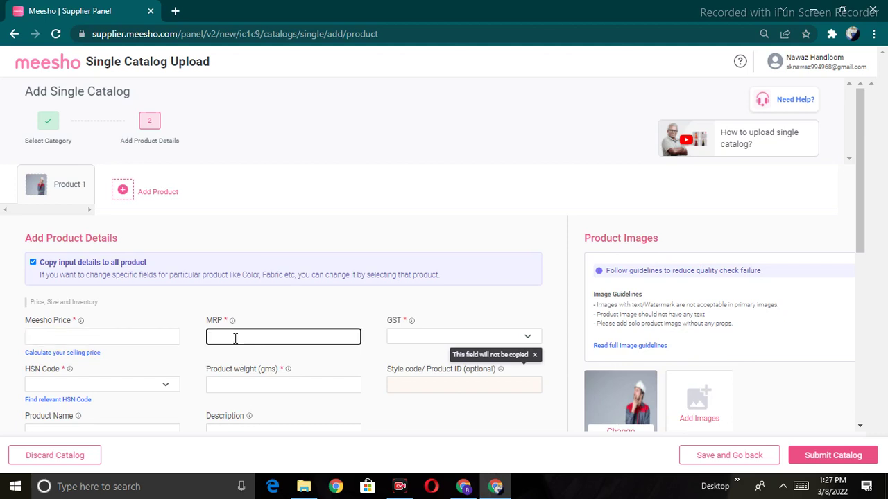
pyautogui.click(411, 339)
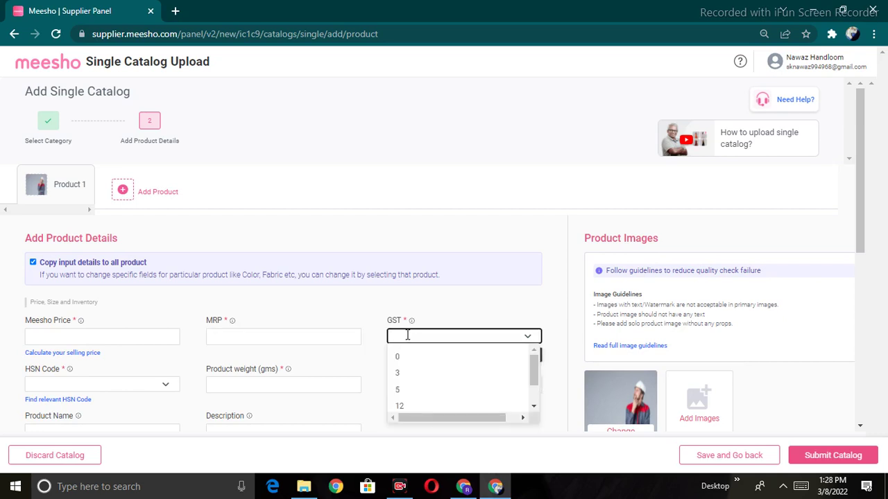
pyautogui.click(144, 383)
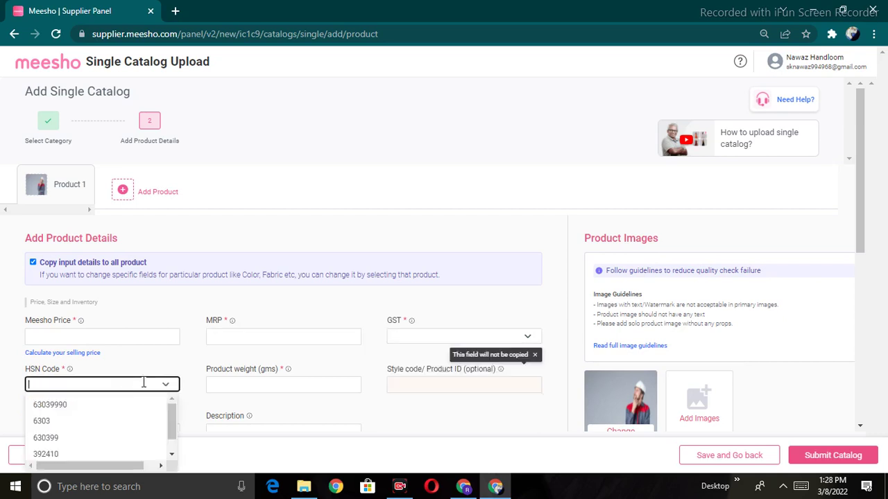
pyautogui.click(173, 454)
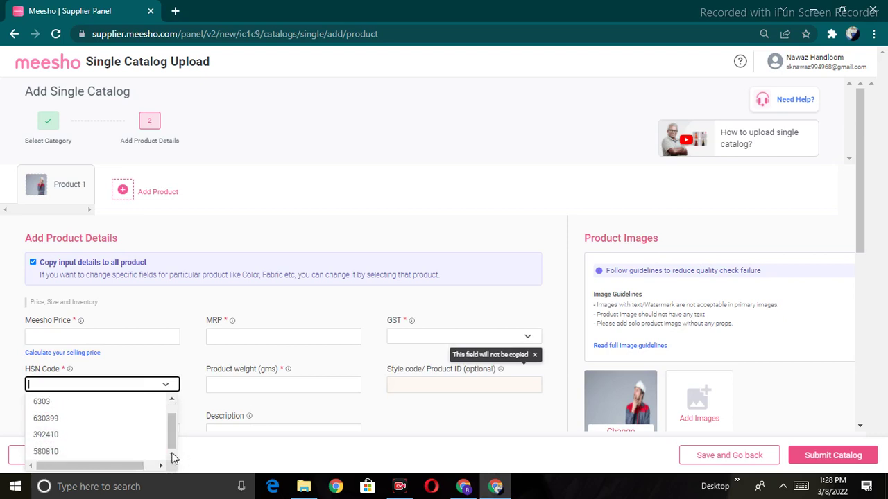
pyautogui.click(174, 401)
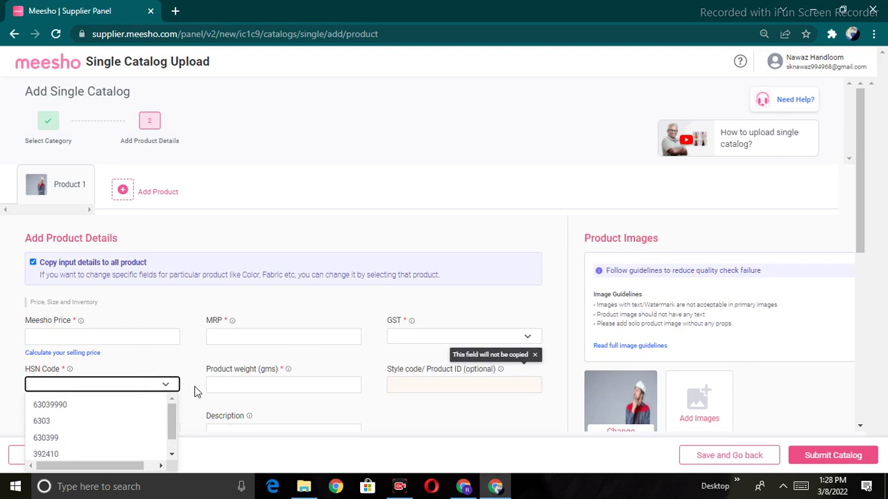
pyautogui.click(257, 400)
pyautogui.click(257, 388)
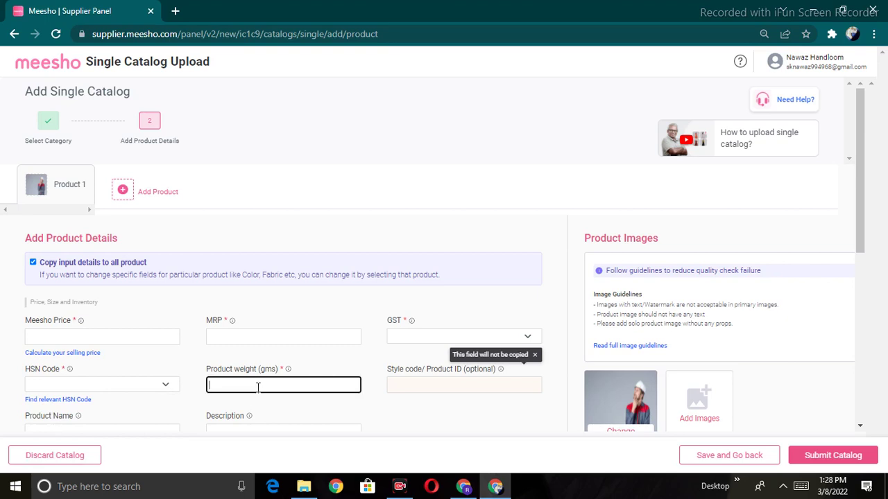
pyautogui.click(426, 386)
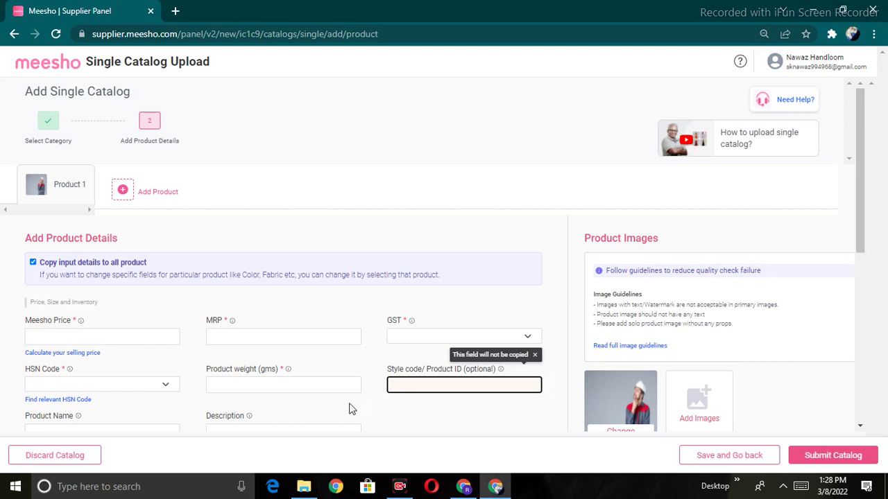
# Step: Examine the size options and the product detail fields, including Multipack, Country of Origin and Manufacturer details
pyautogui.click(864, 260)
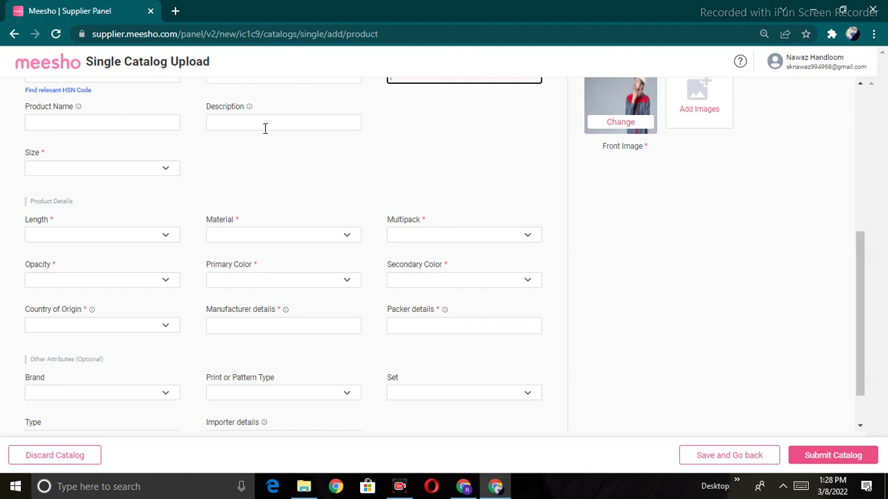
pyautogui.click(131, 172)
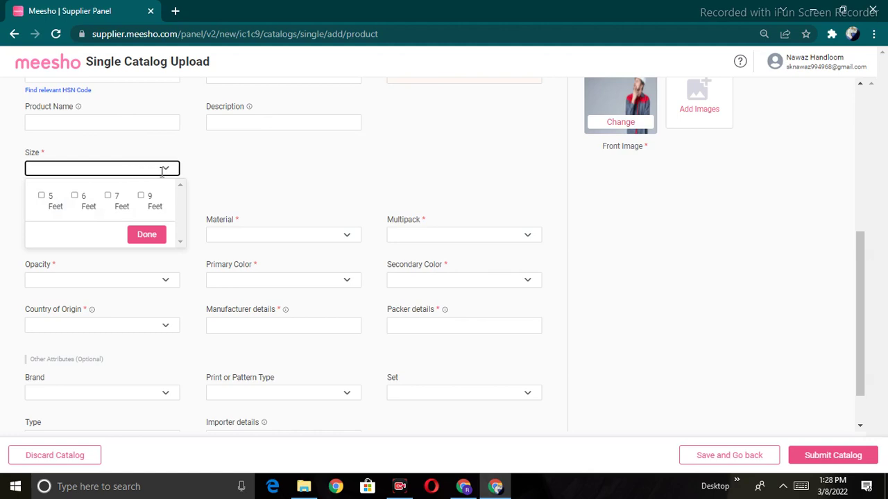
pyautogui.click(232, 174)
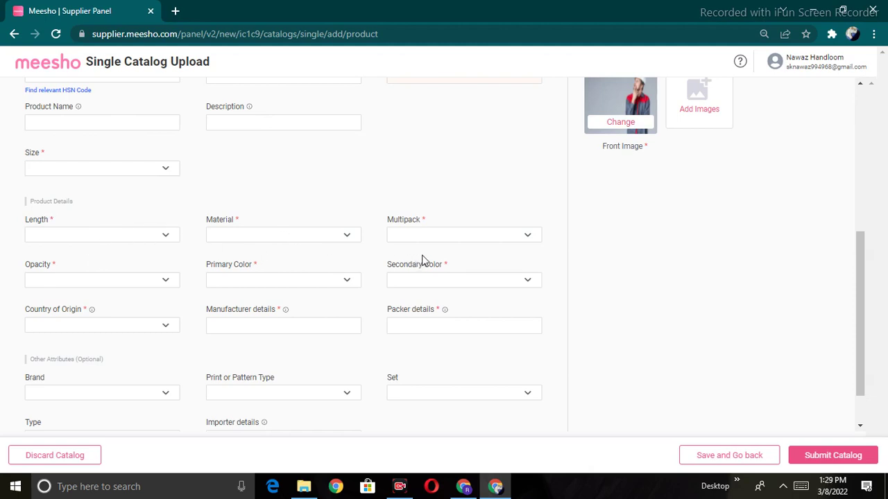
pyautogui.click(440, 236)
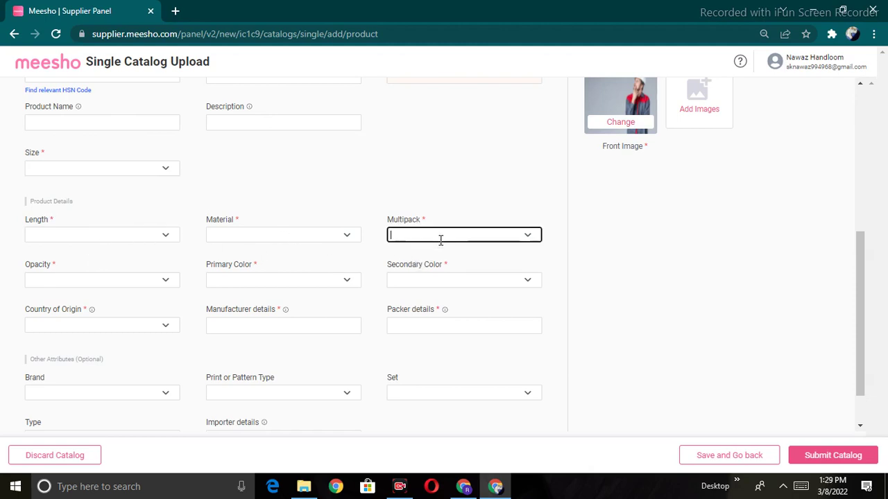
pyautogui.click(379, 149)
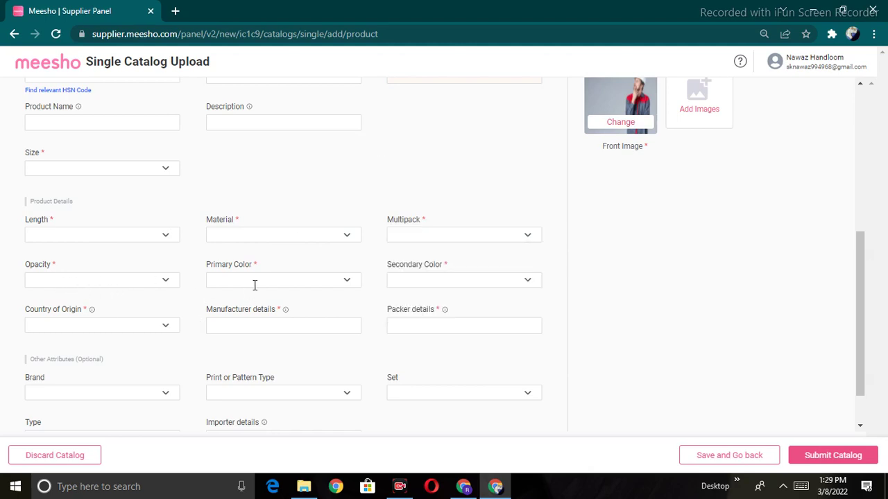
pyautogui.click(106, 326)
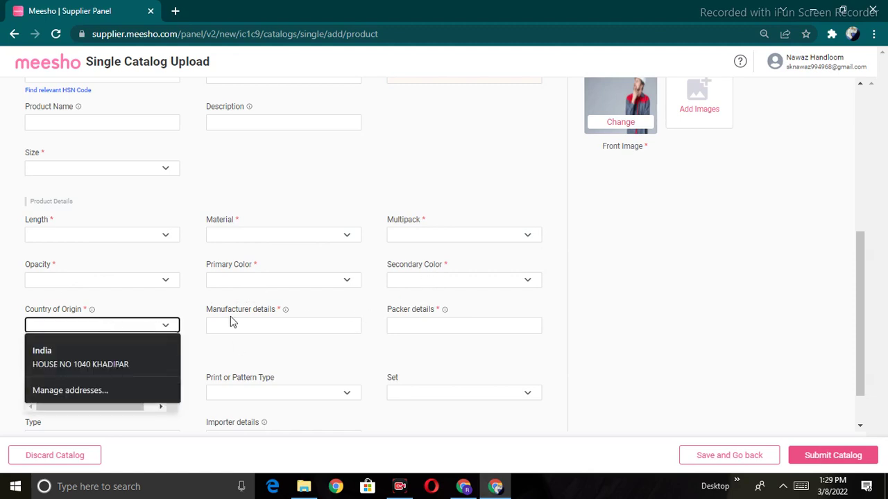
pyautogui.click(260, 375)
pyautogui.click(282, 326)
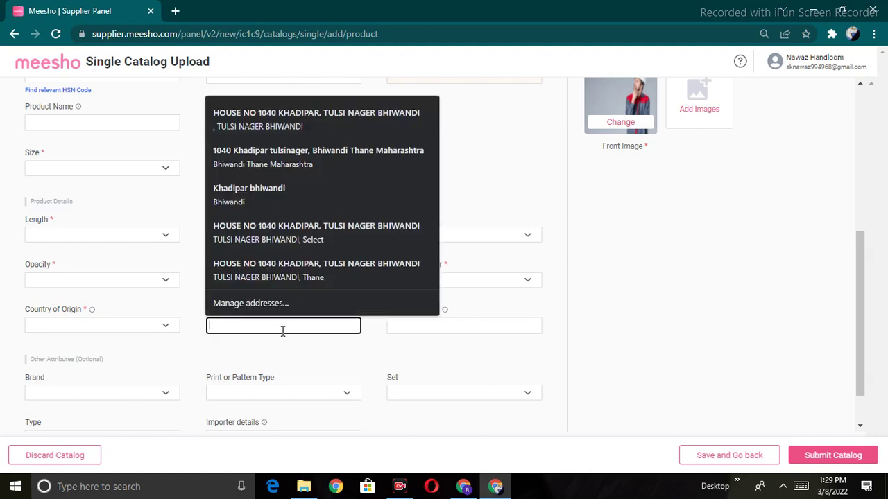
pyautogui.click(286, 359)
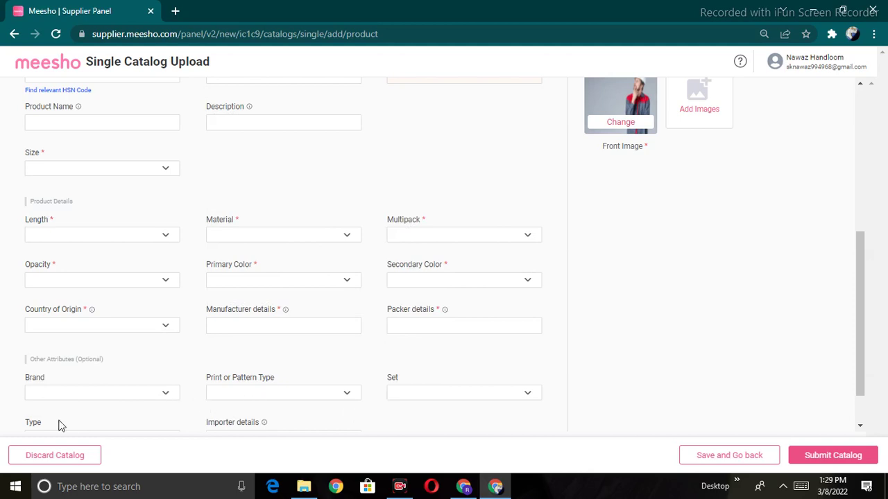
# Step: Review the optional attributes through Type and Importer details, then return to the product image guidelines
pyautogui.click(859, 425)
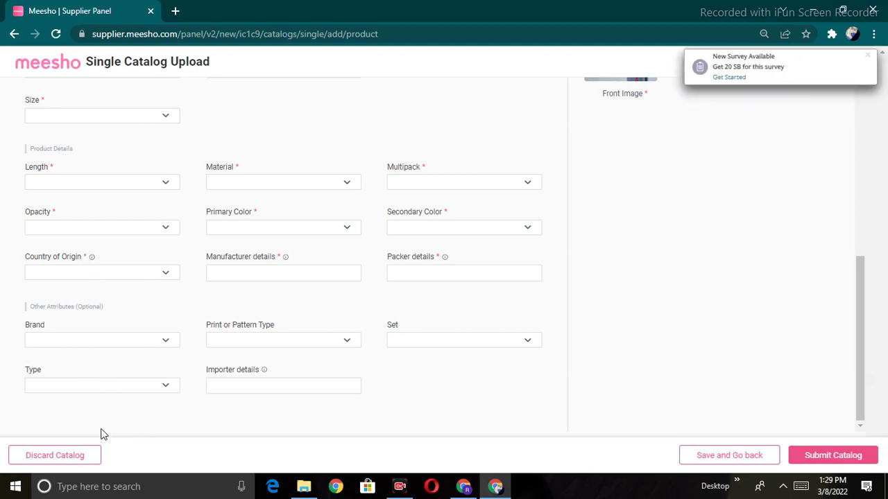
pyautogui.moveTo(102, 416); pyautogui.dragTo(310, 388)
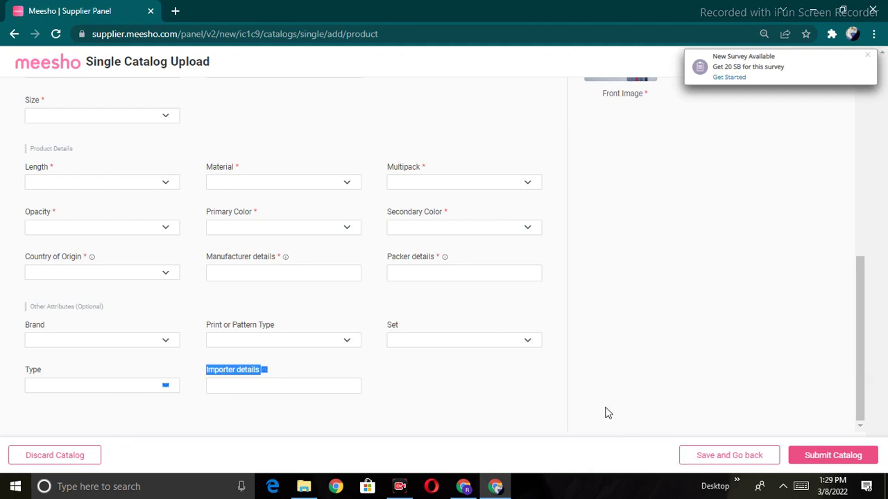
pyautogui.click(857, 212)
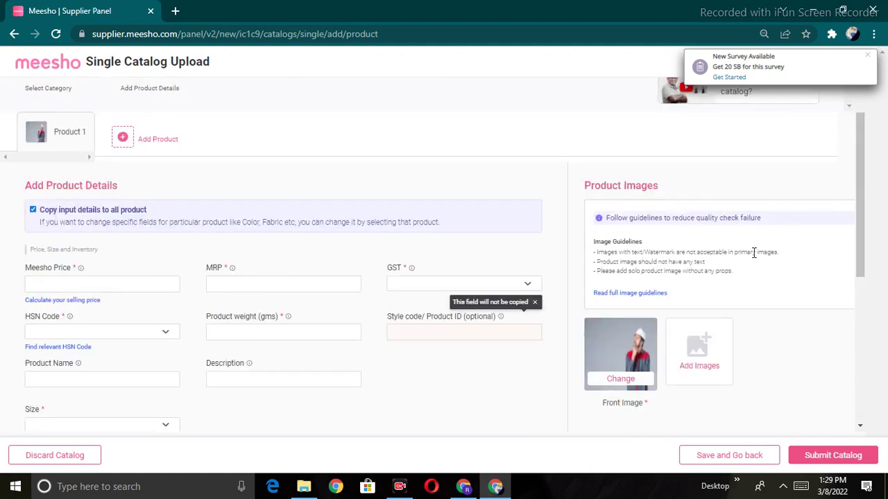